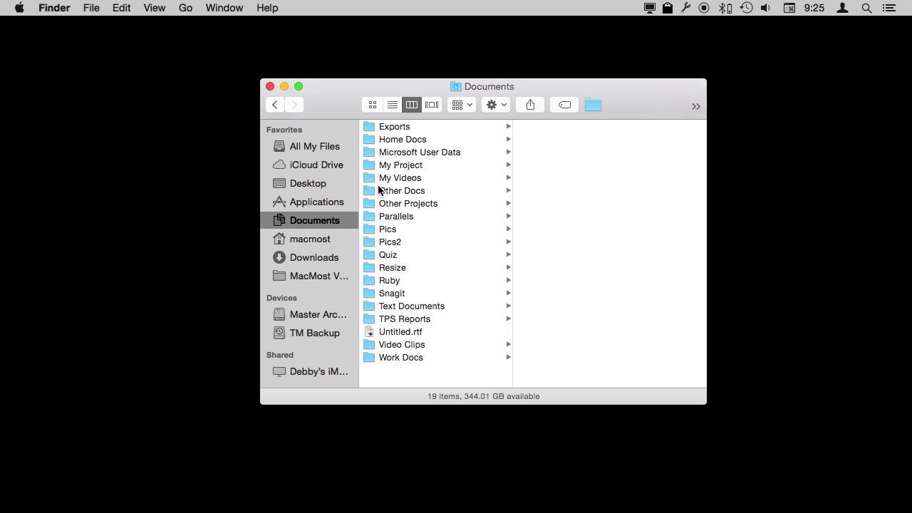
Switch the Finder window from Documents to the iCloud Drive listing
left_click(313, 167)
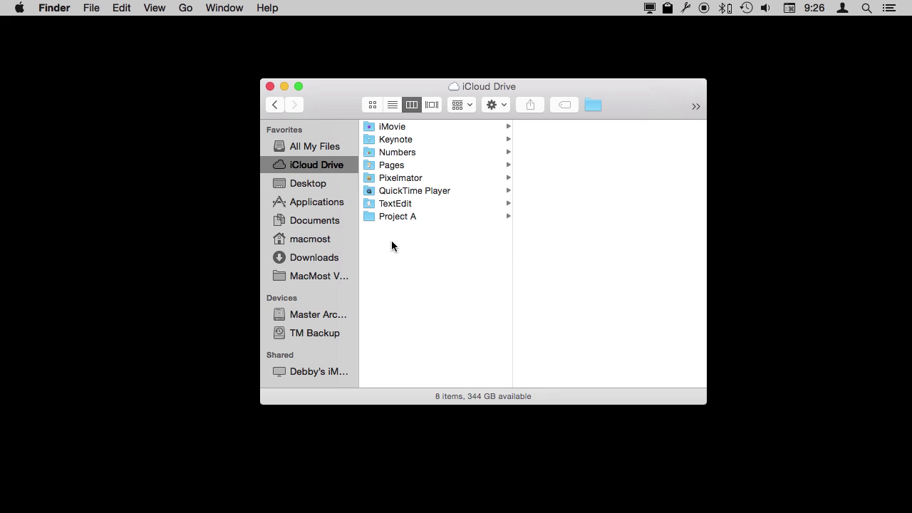
Peek into Project A, then list the TextEdit folder's 13 items in Finder column view
left_click(369, 217)
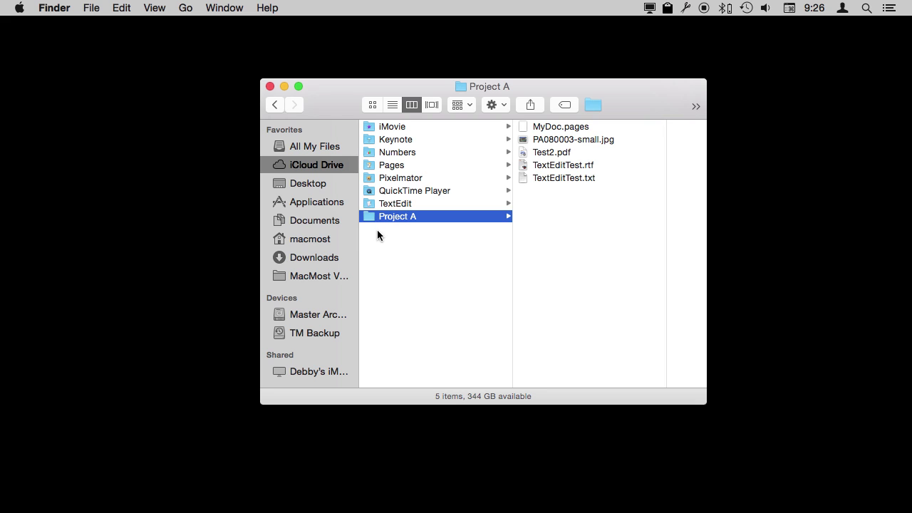
left_click(378, 236)
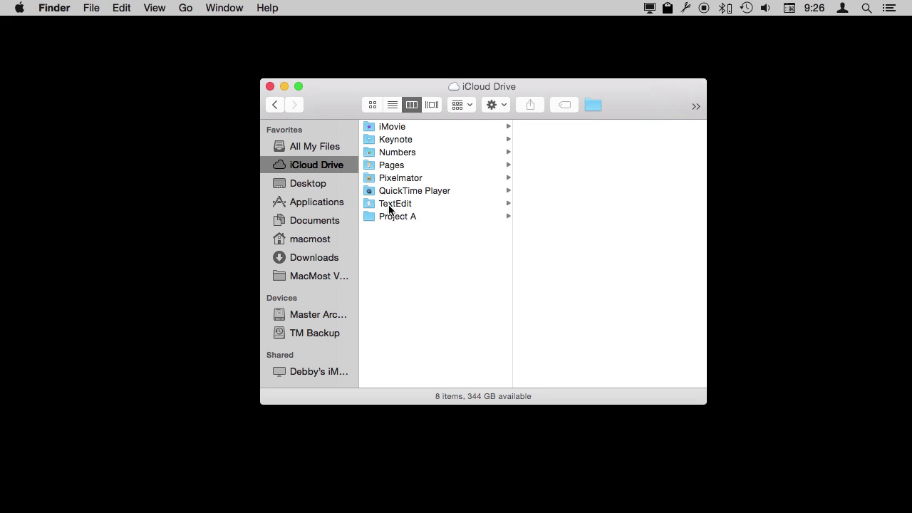
left_click(396, 206)
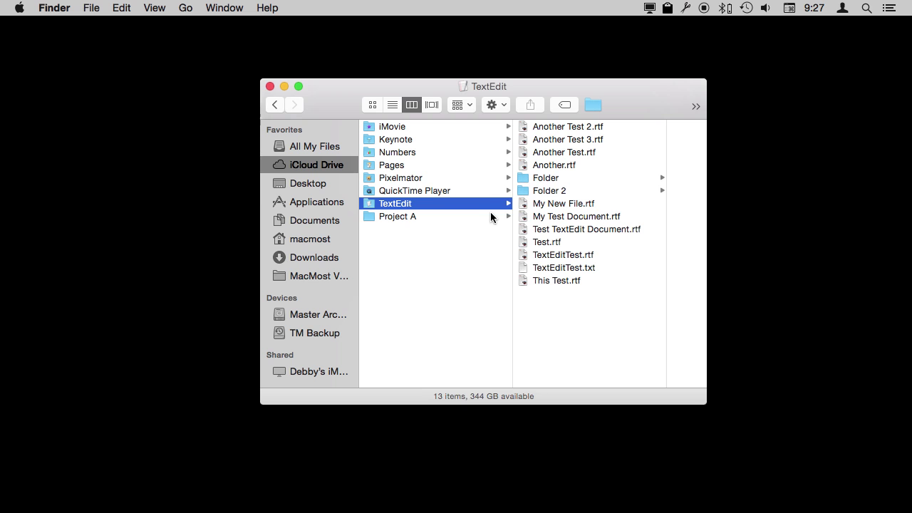
mouse_move(370, 502)
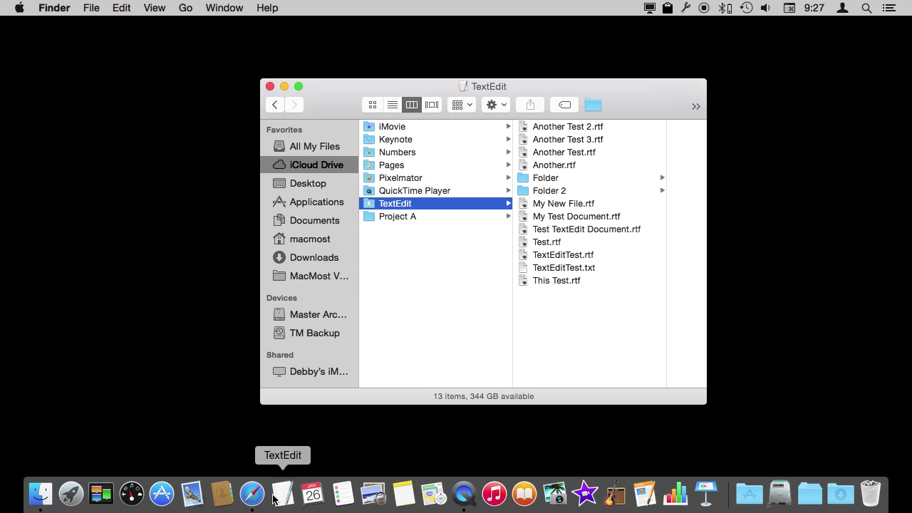
Launch Safari, load icloud.com, and open iCloud Drive on the web
left_click(251, 494)
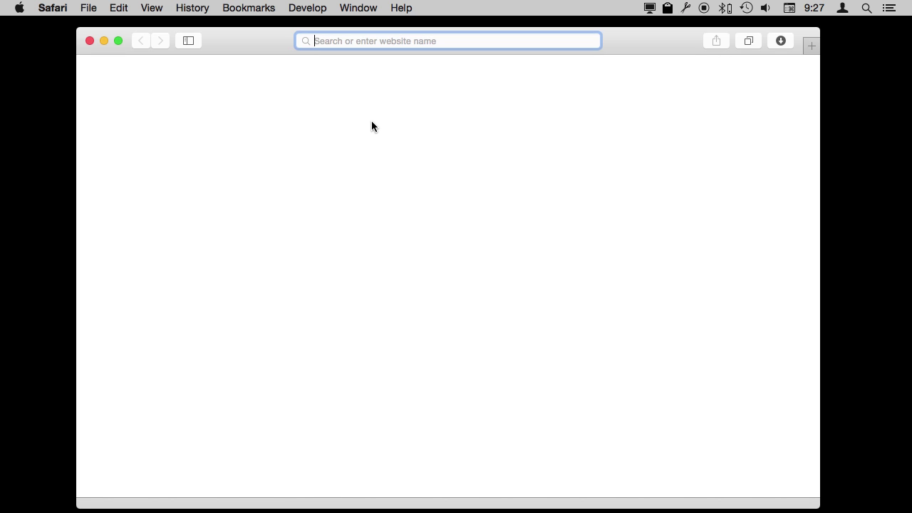
type("icloud")
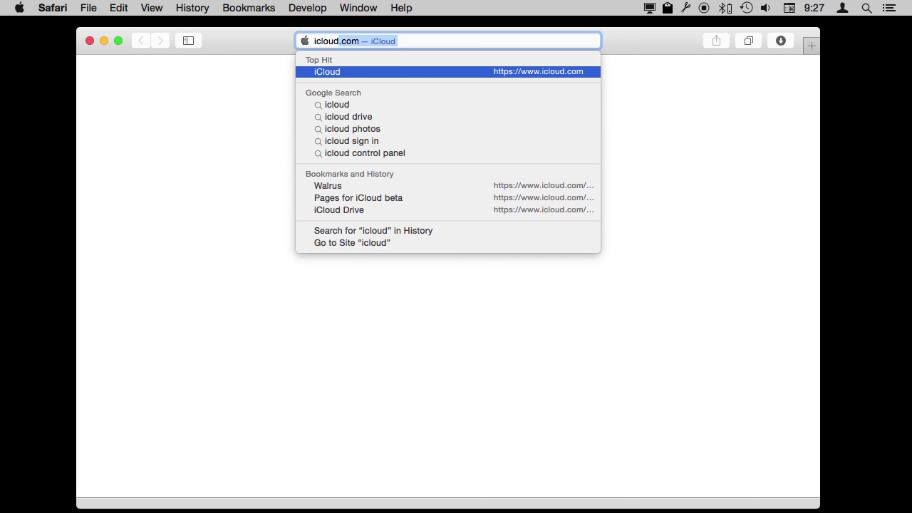
key("Return")
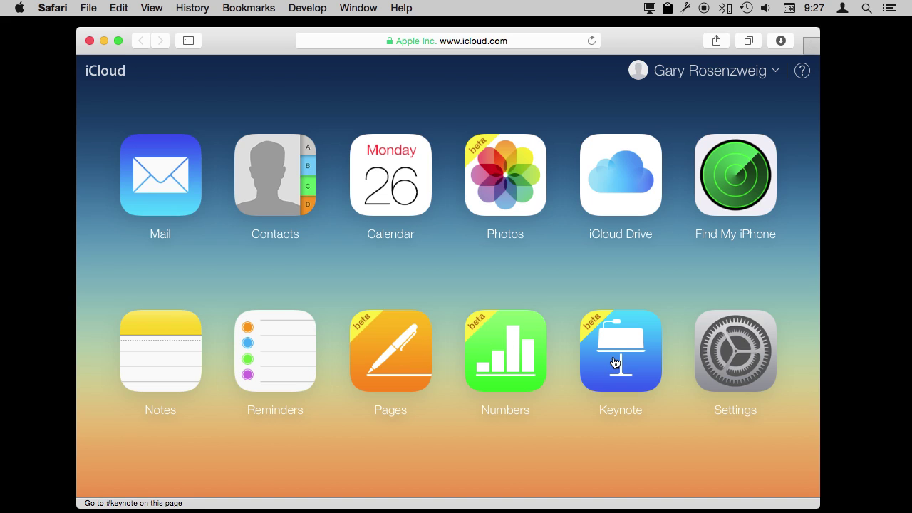
left_click(620, 183)
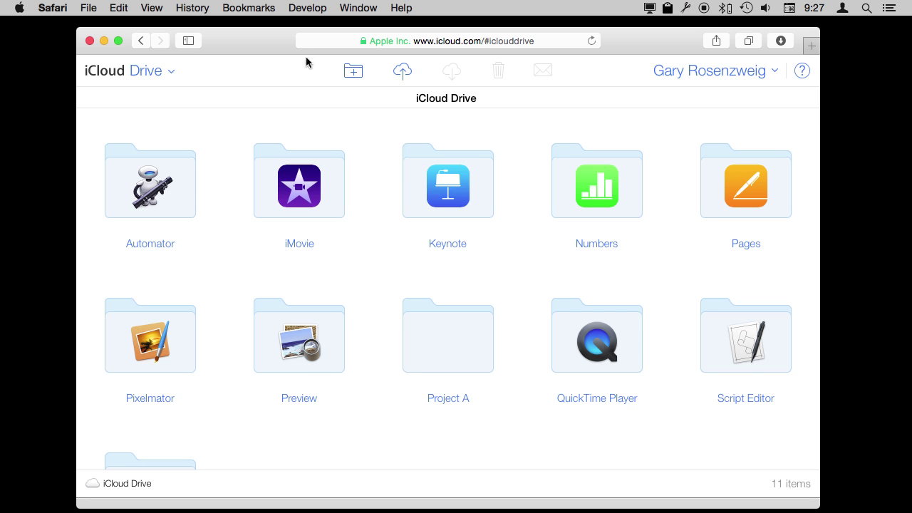
Open Project A on icloud.com to view its five files, then return to the drive's top level
left_click_drag(261, 36, 228, 65)
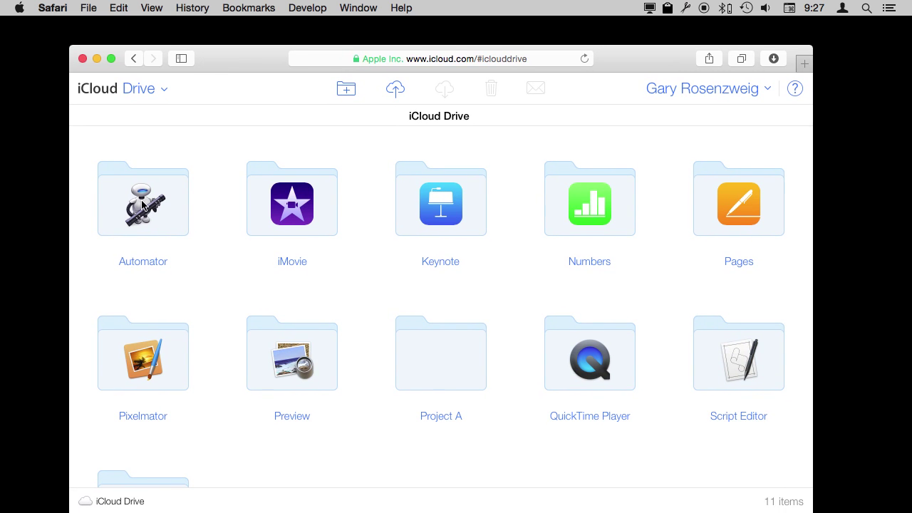
left_click(434, 361)
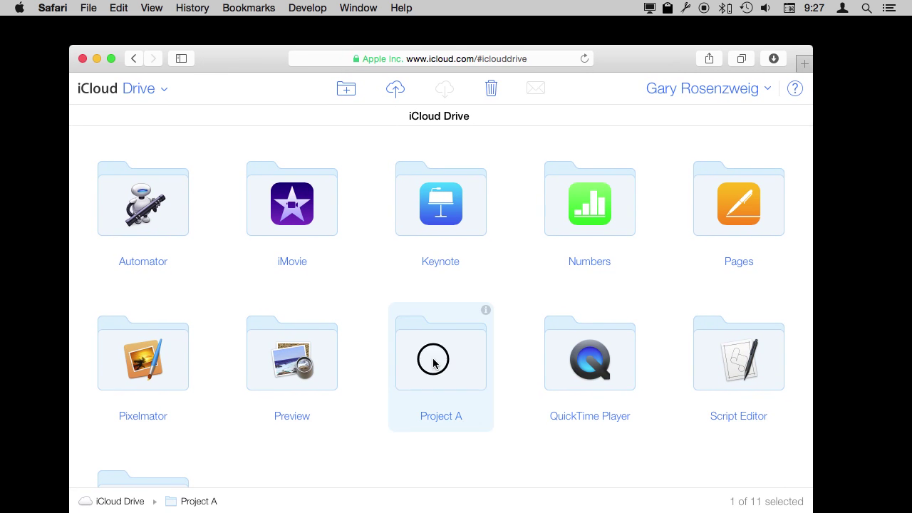
double_click(433, 362)
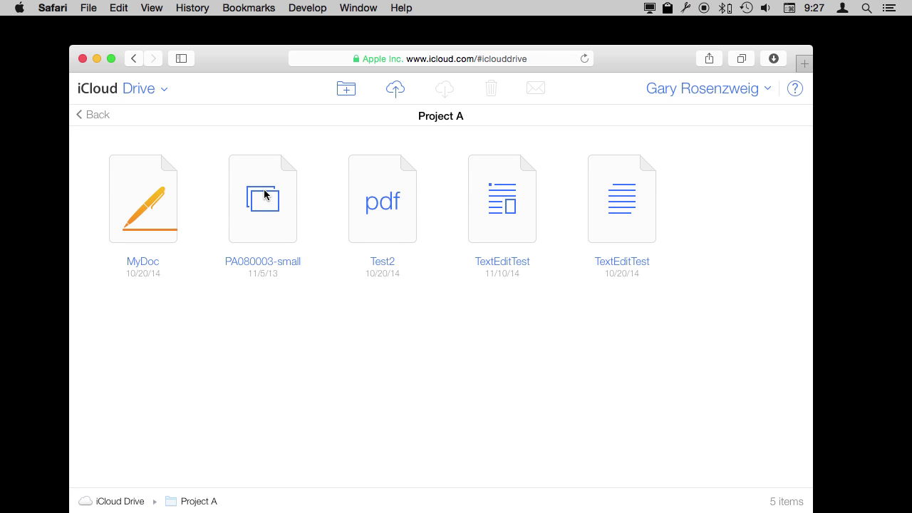
key("super+Tab")
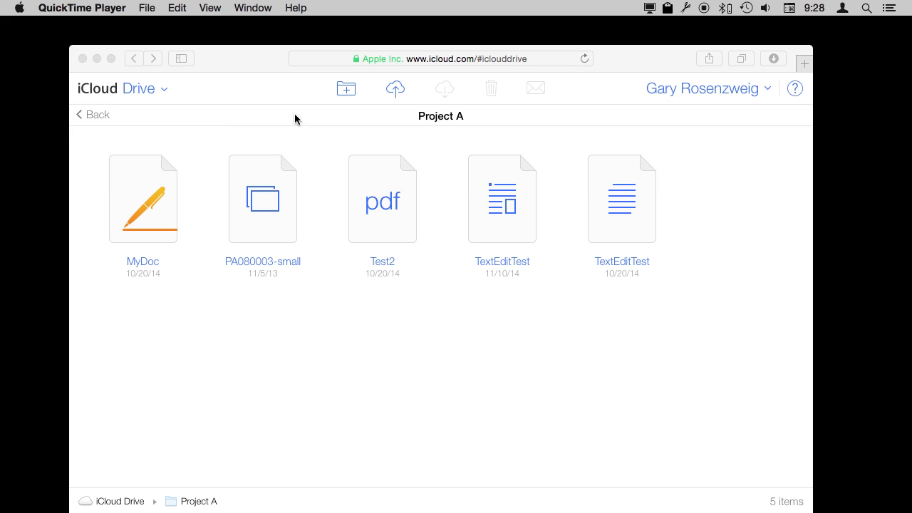
left_click(127, 499)
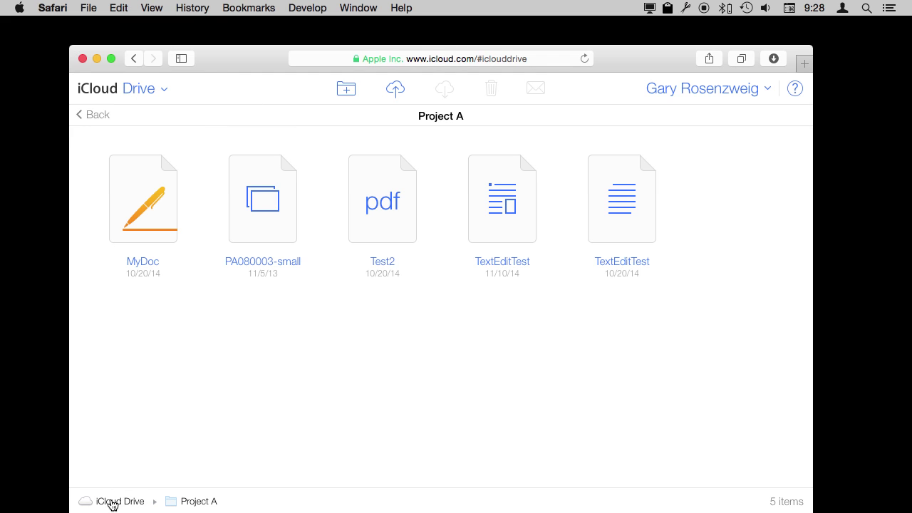
left_click(112, 503)
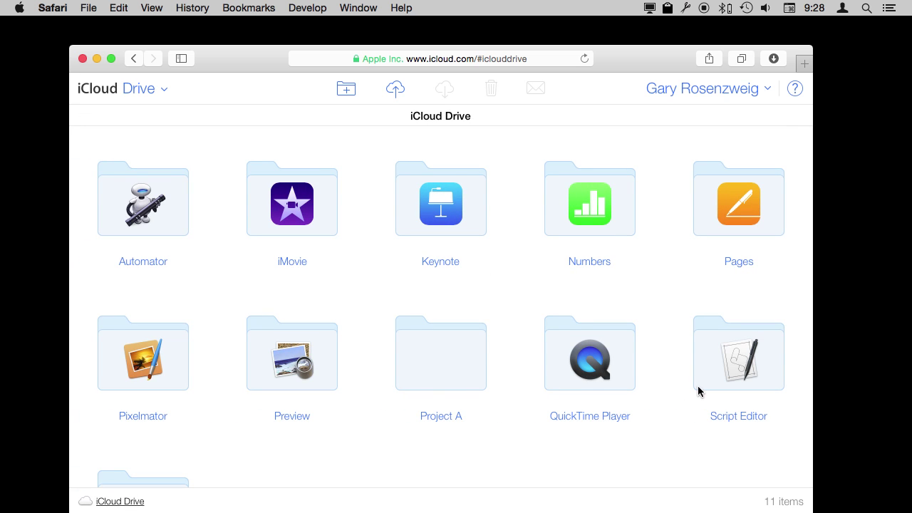
Look inside the TextEdit and Pixelmator folders, returning to the drive's top level after each
scroll(589, 392, "down", 4)
left_click(149, 385)
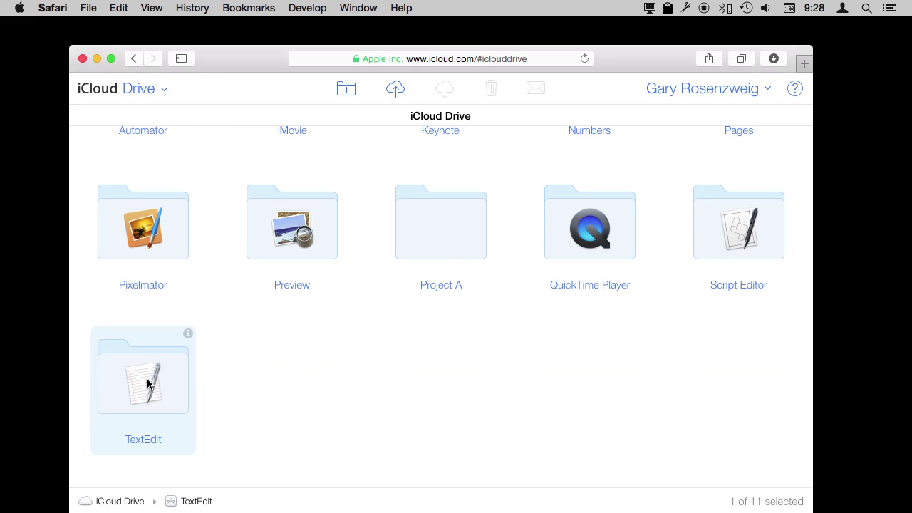
double_click(148, 385)
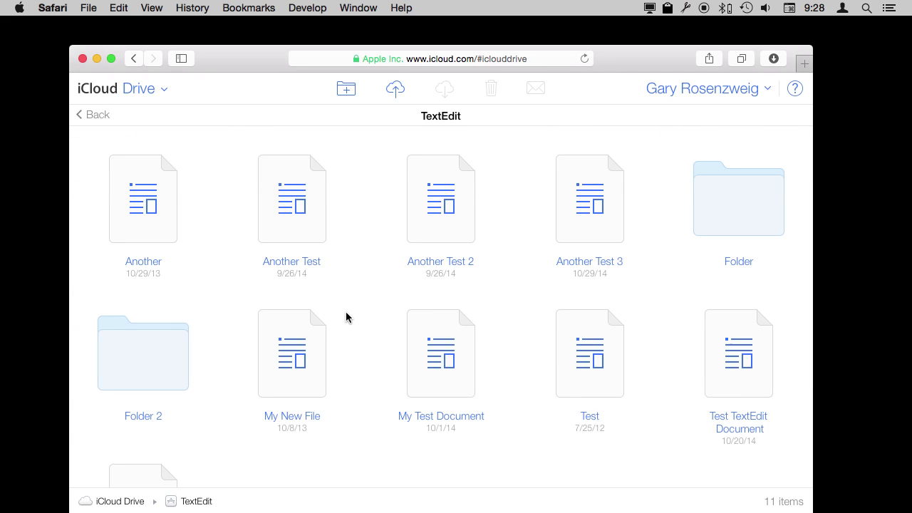
left_click(120, 501)
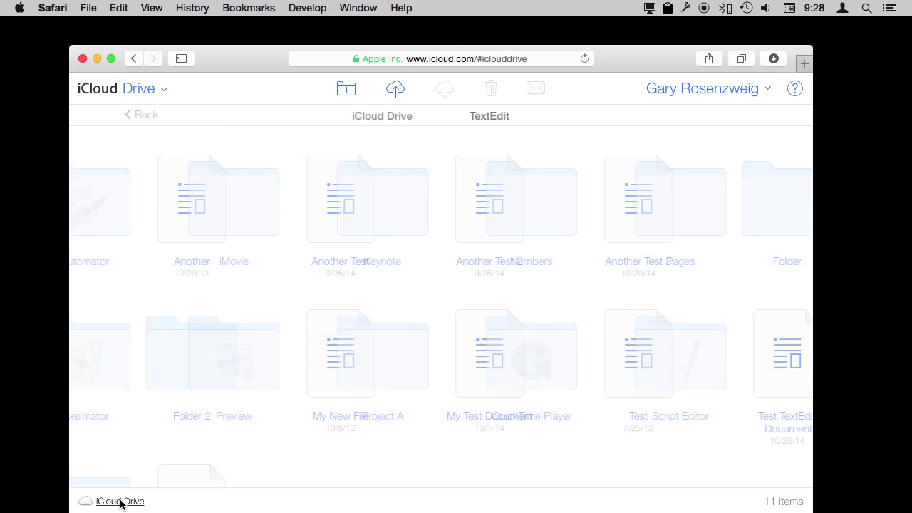
scroll(207, 251, "up", 3)
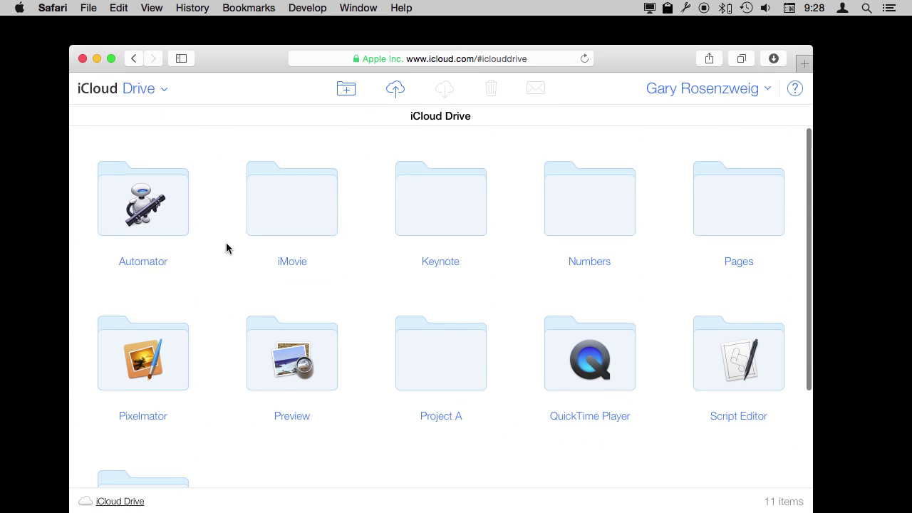
double_click(146, 364)
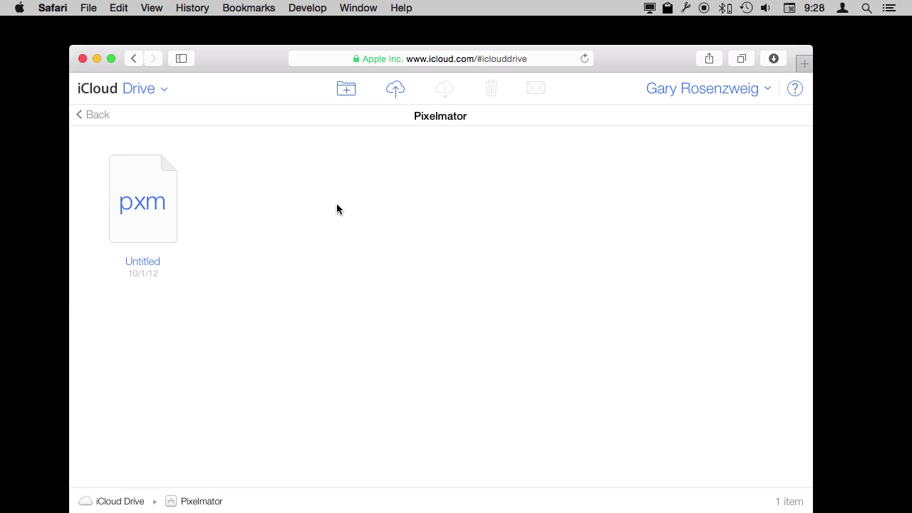
left_click(116, 501)
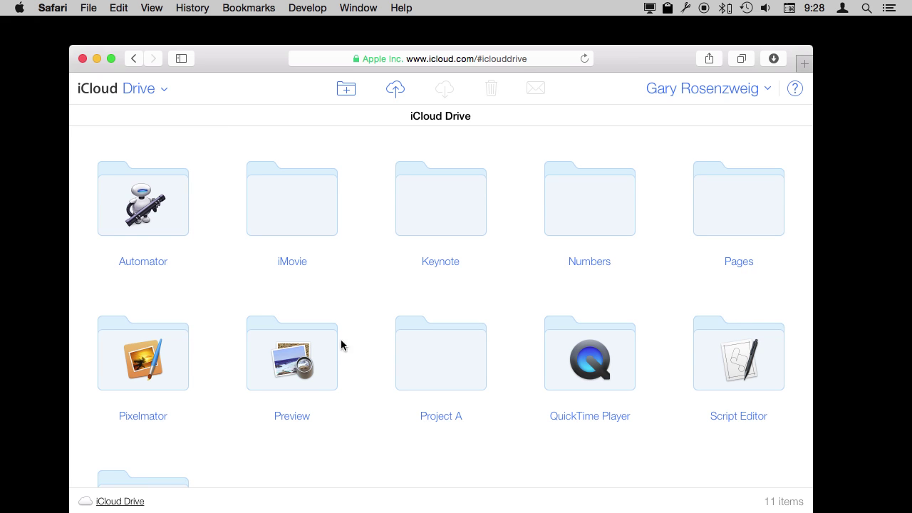
Open the Walrus document from the Pages folder in Pages for iCloud
double_click(743, 201)
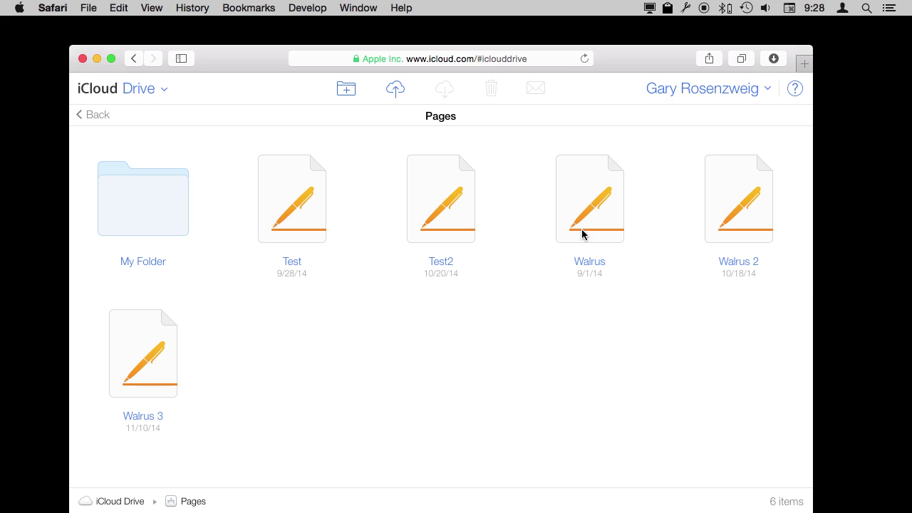
left_click(590, 197)
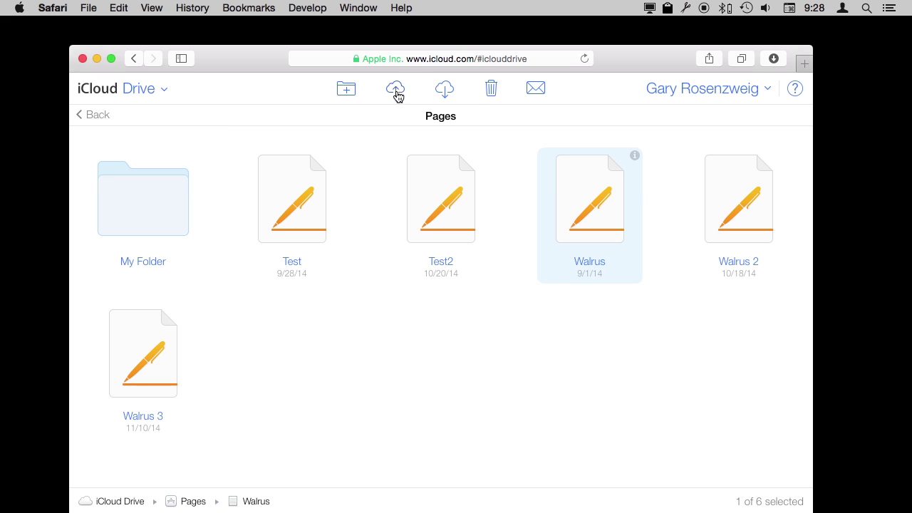
double_click(590, 214)
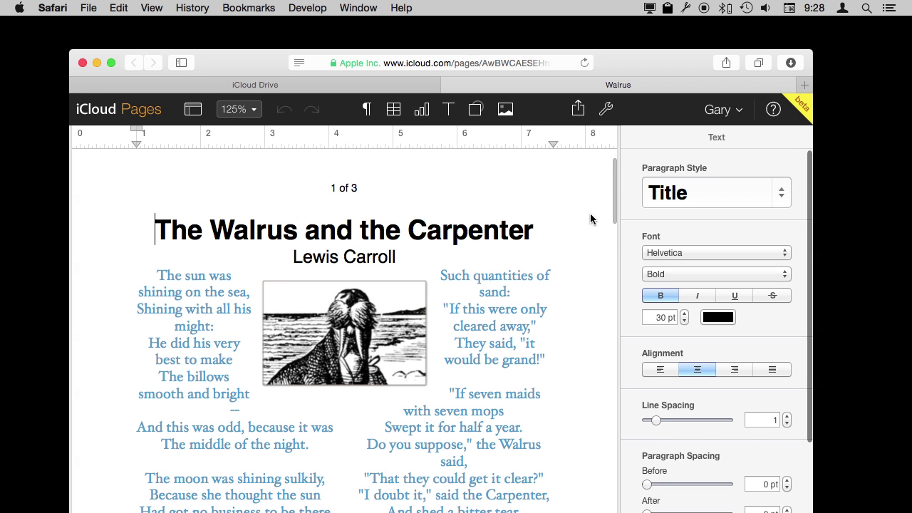
Place the cursor in 'The Walrus and the Carpenter' poem text, then dismiss the Safari menu unused
left_click(185, 345)
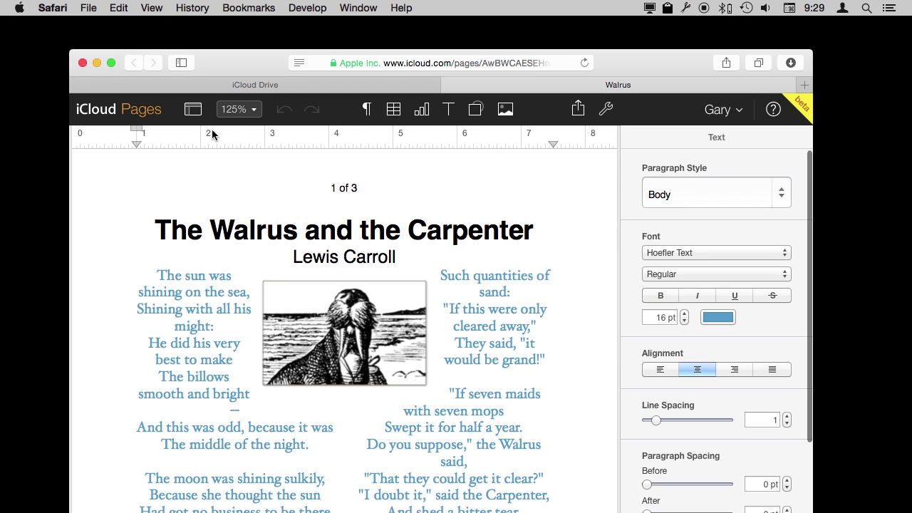
left_click(54, 9)
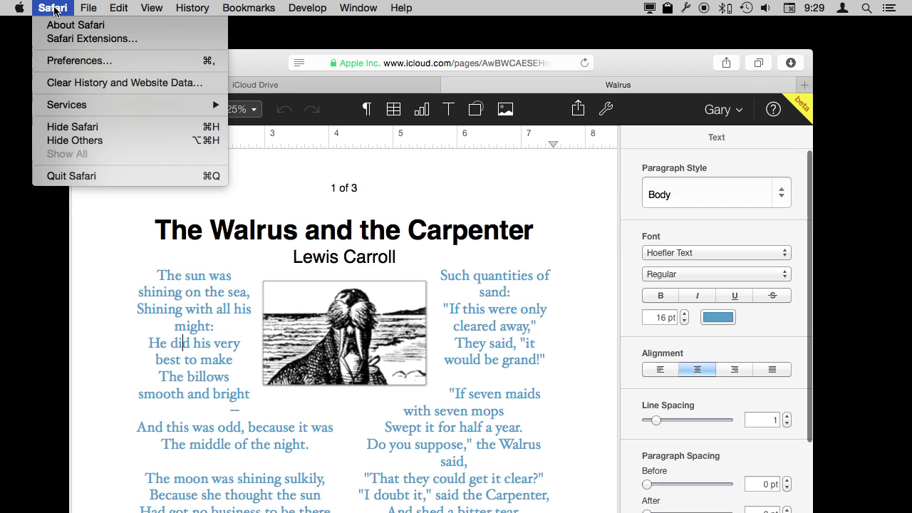
left_click(53, 8)
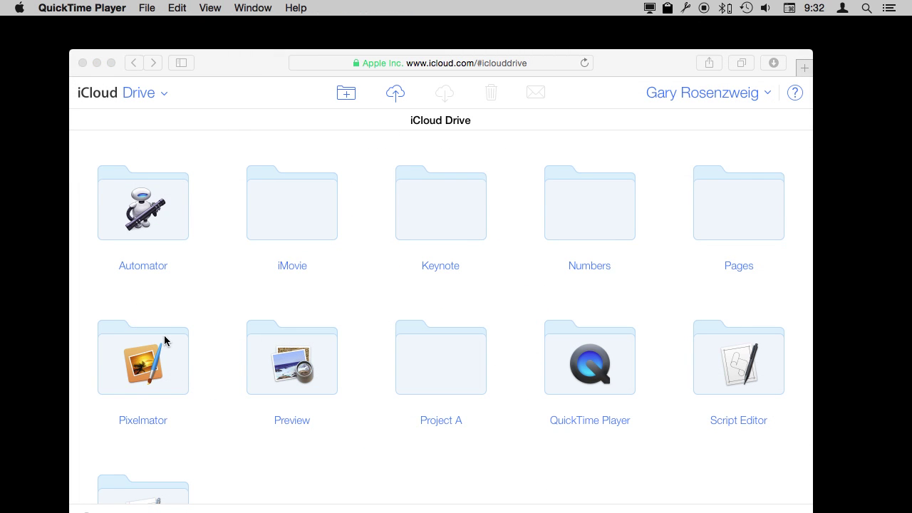
Download the Test PDF from iCloud Drive's Preview folder to the Mac
double_click(303, 369)
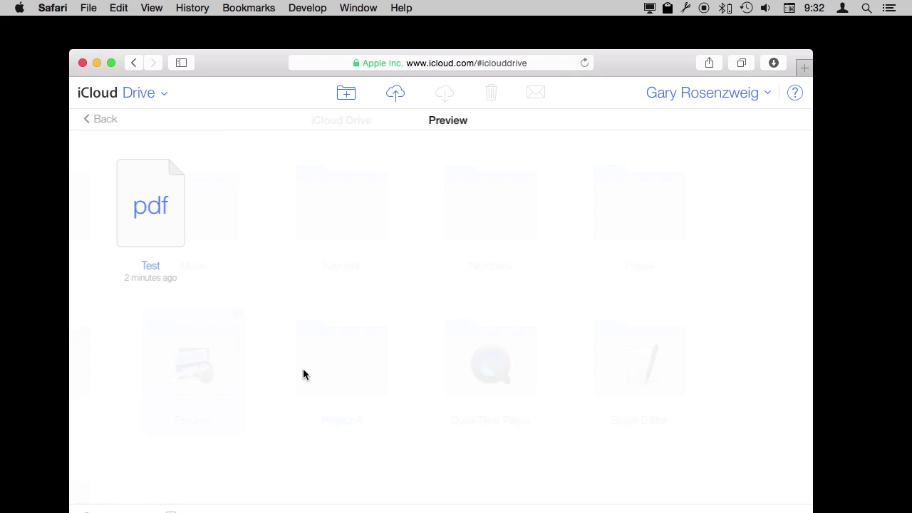
left_click(148, 206)
double_click(148, 206)
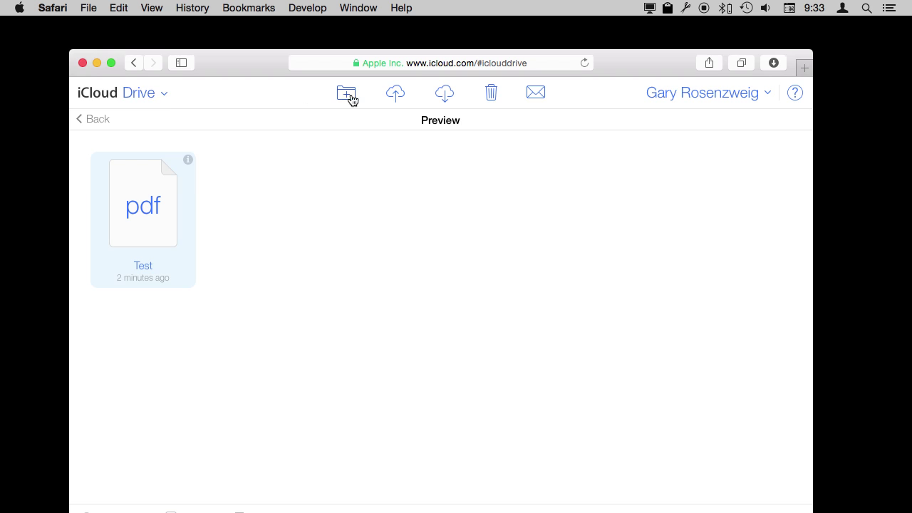
Start an upload to iCloud Drive, then cancel the file chooser without picking a file
left_click(397, 97)
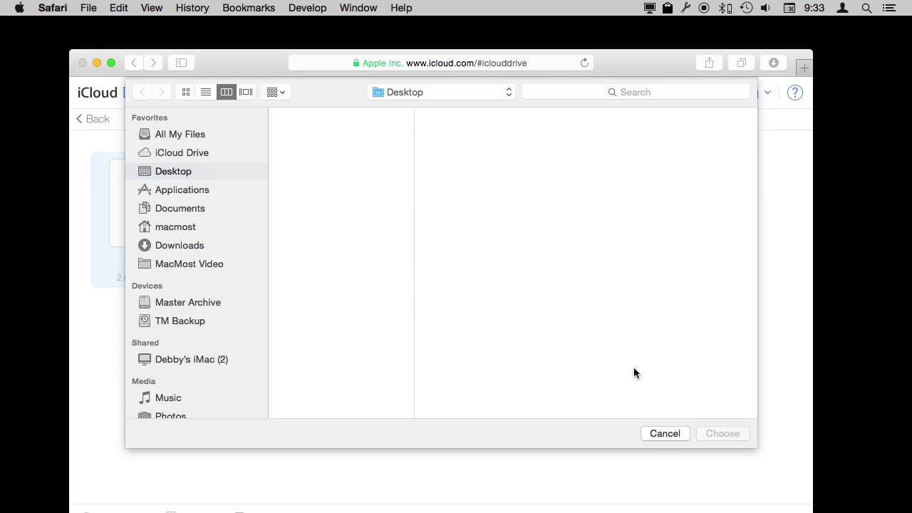
left_click(664, 434)
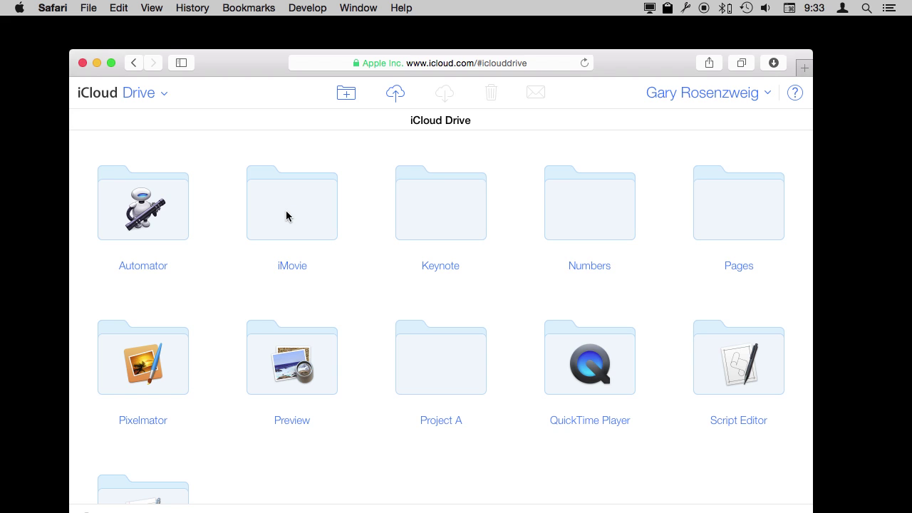
View Samples 2 in iCloud Drive's iMovie folder, then launch iMovie from the Dock
double_click(286, 212)
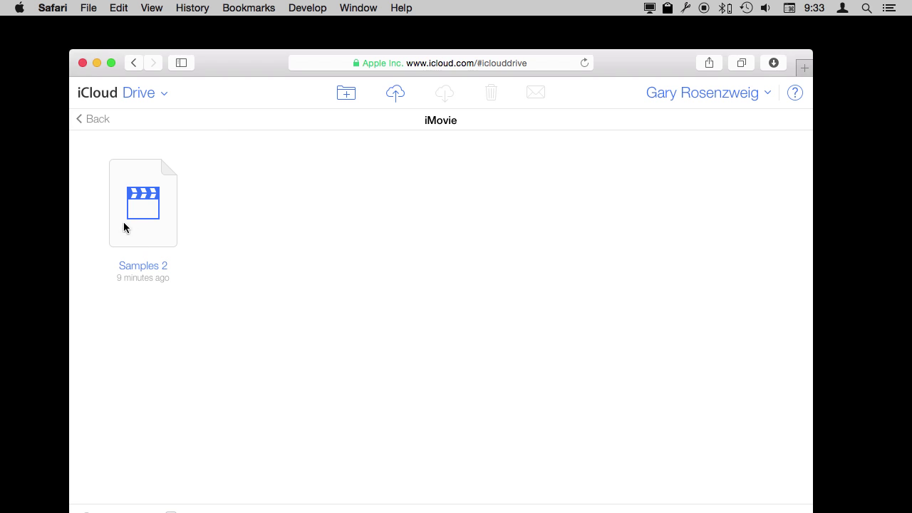
mouse_move(453, 509)
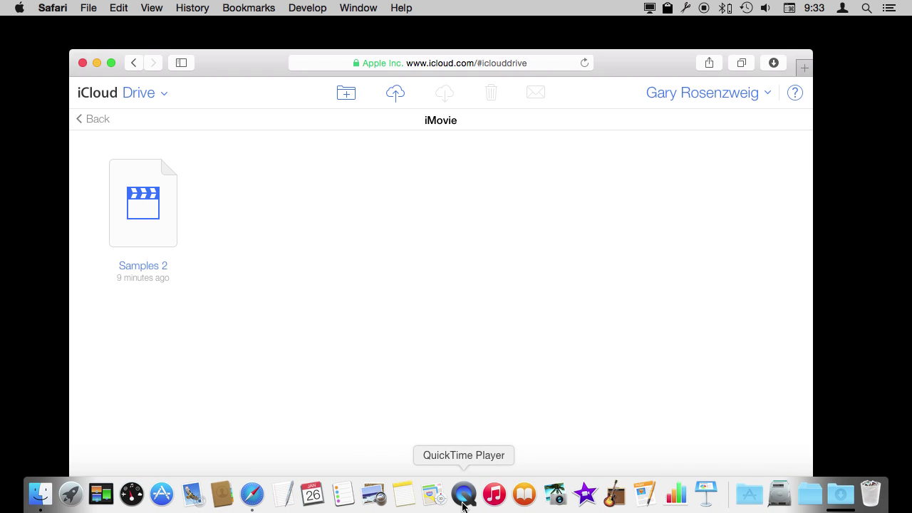
left_click(586, 491)
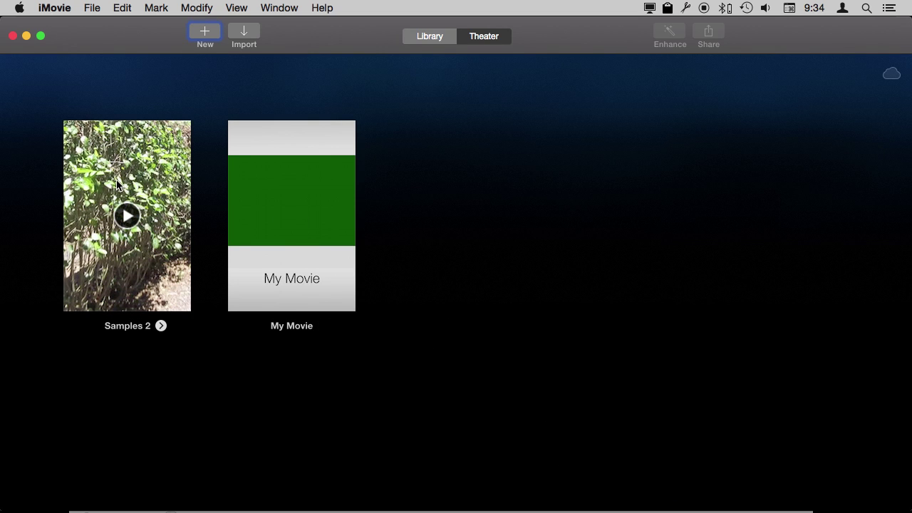
Begin a File export of the Samples 2 event, cancel at the Save As sheet, and return to Safari
left_click(120, 184)
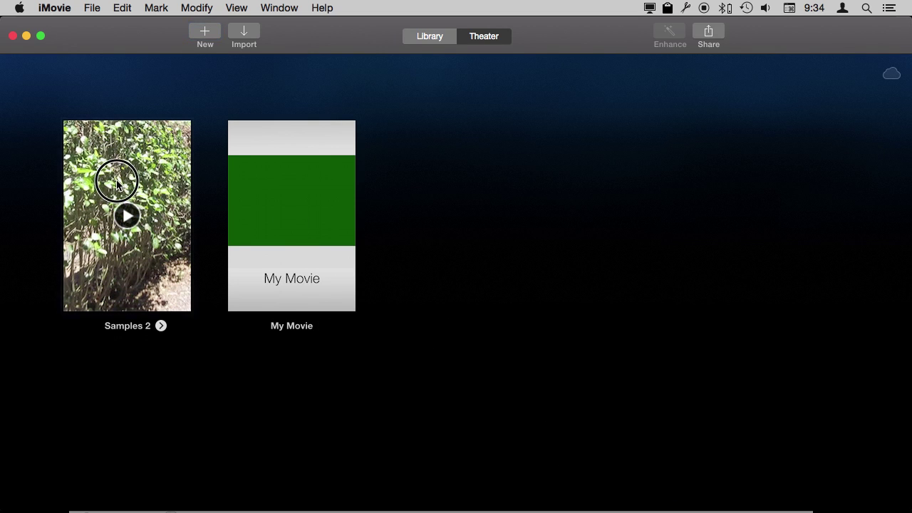
left_click(90, 7)
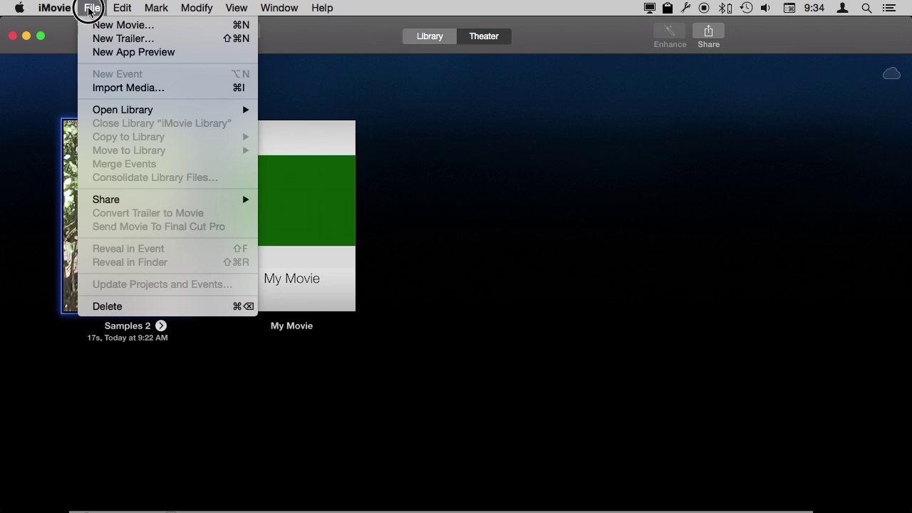
mouse_move(122, 198)
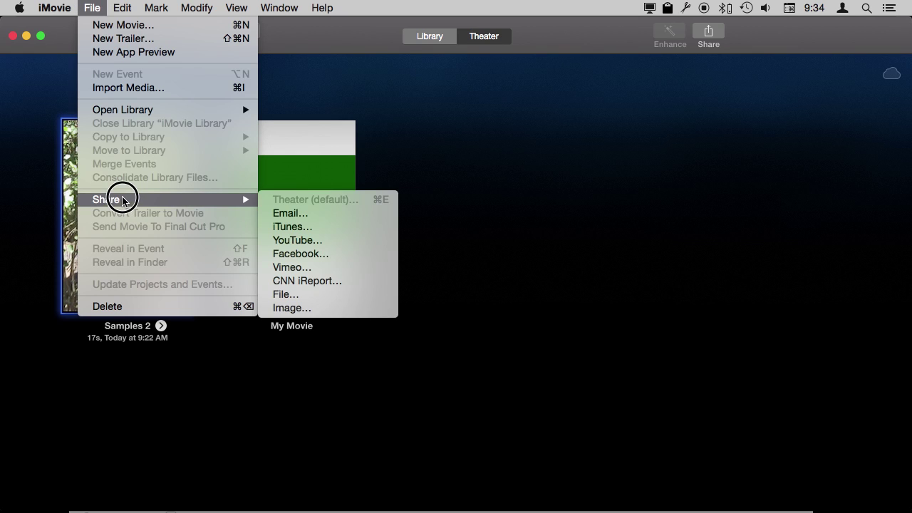
left_click(316, 294)
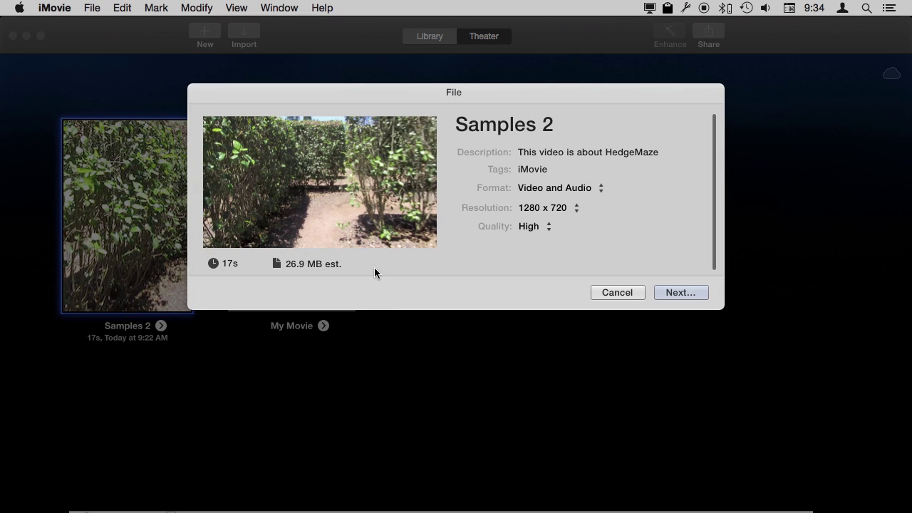
left_click(683, 292)
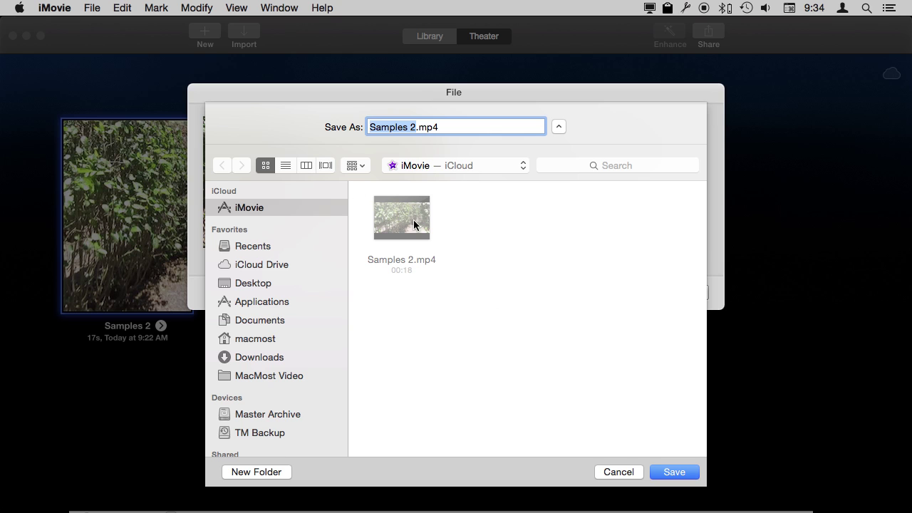
left_click(622, 477)
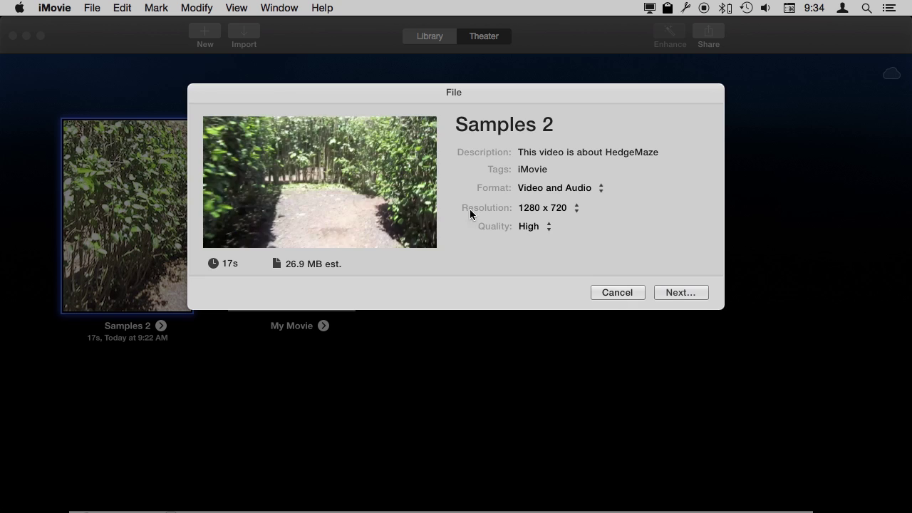
key("super+Tab")
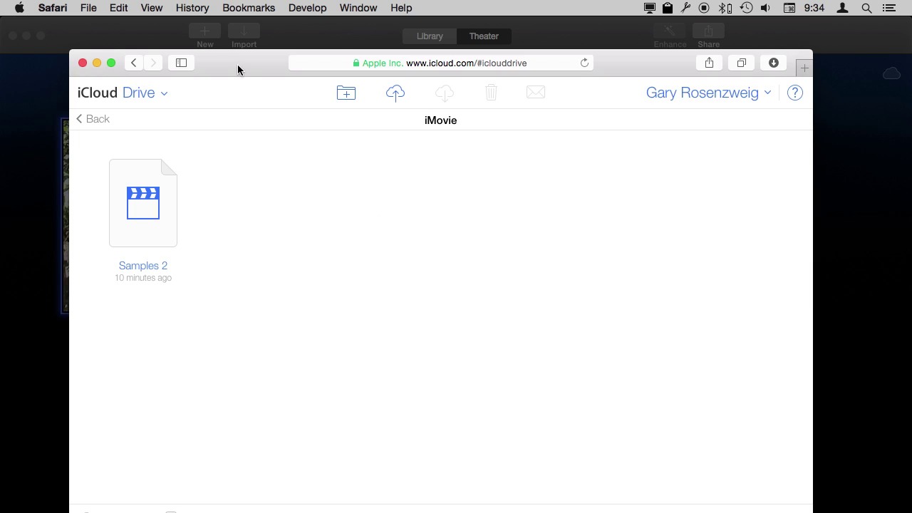
Peek into the QuickTime Player folder at My Video, then return to the iCloud Drive top level
left_click(88, 118)
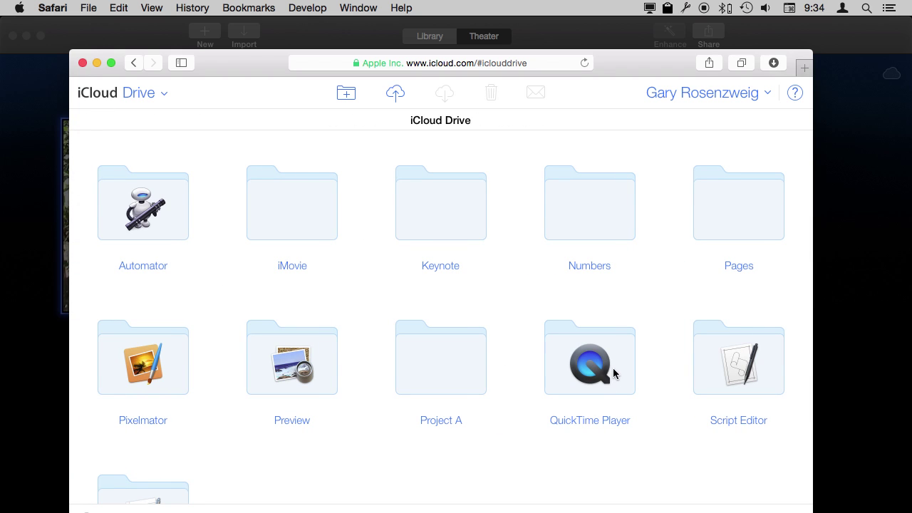
double_click(613, 370)
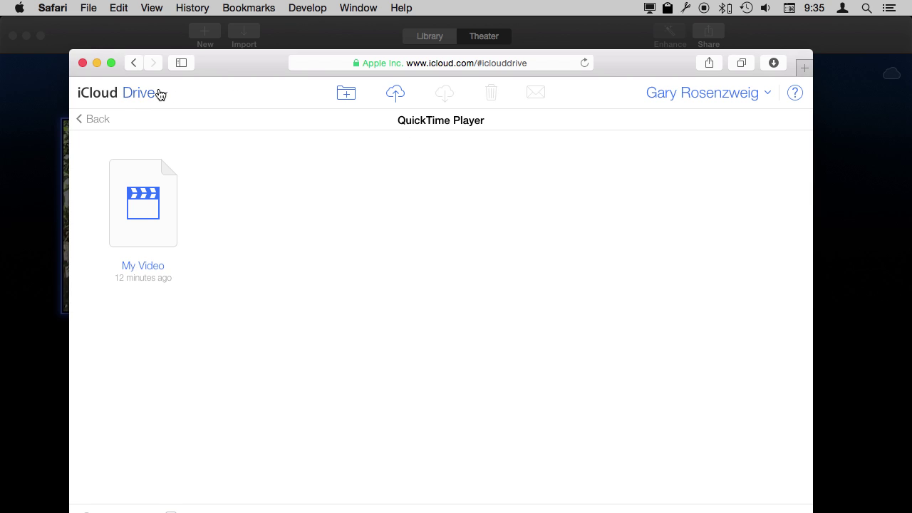
left_click(93, 120)
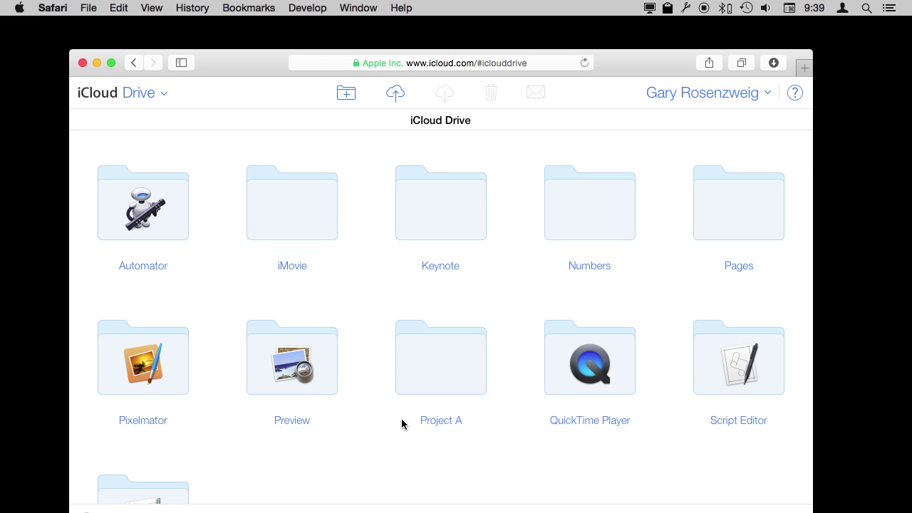
Open Project A and view MyDoc's details (57 KB Pages publication), then close them and select PA080003-small
double_click(448, 377)
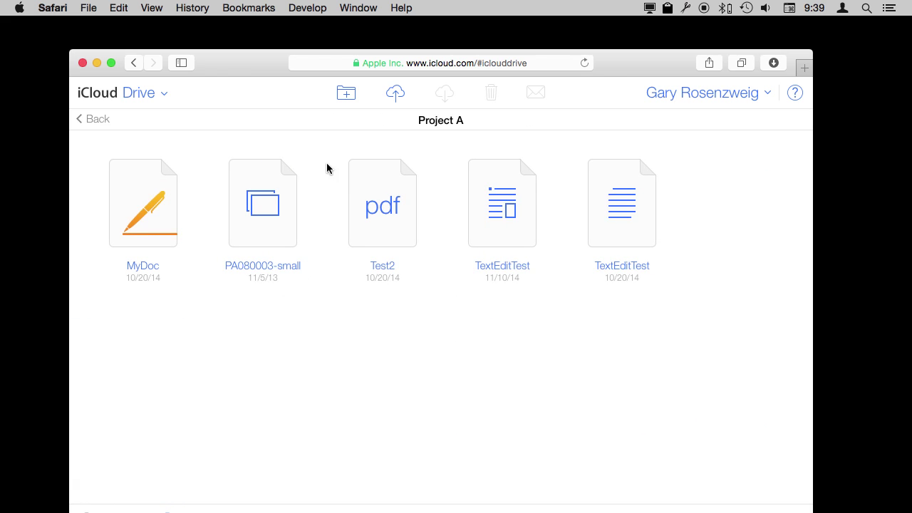
left_click(150, 189)
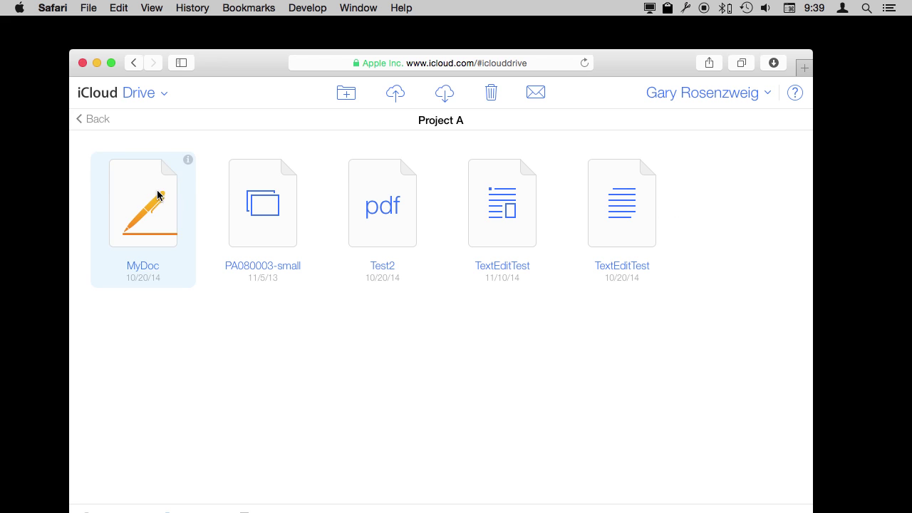
left_click(188, 162)
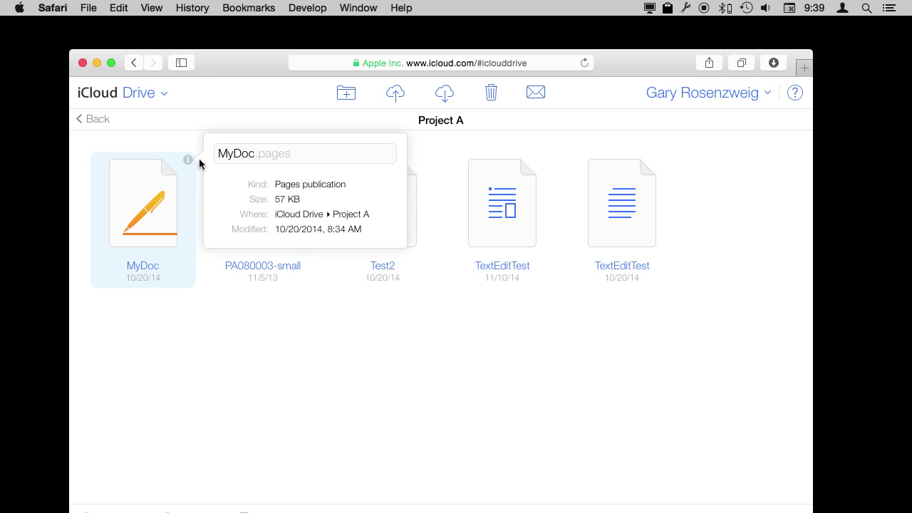
left_click(234, 153)
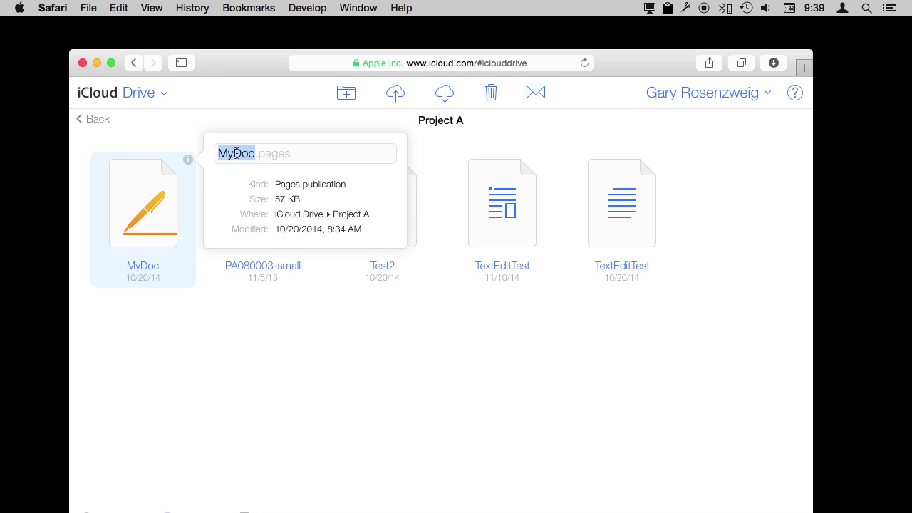
left_click(309, 351)
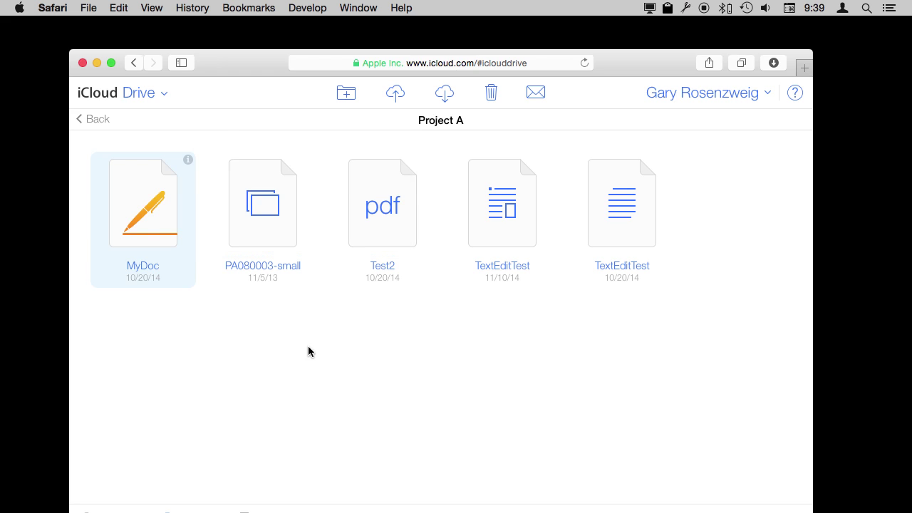
left_click(268, 210)
Select PA080003-small, Test2 and TextEditTest together, then clear it and select only the Test2 PDF
left_click(376, 207, "super")
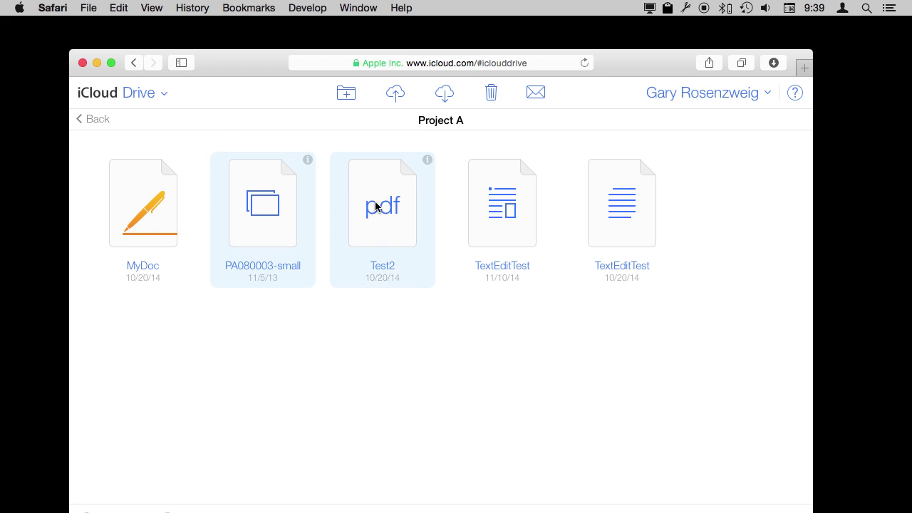
left_click(508, 197, "super")
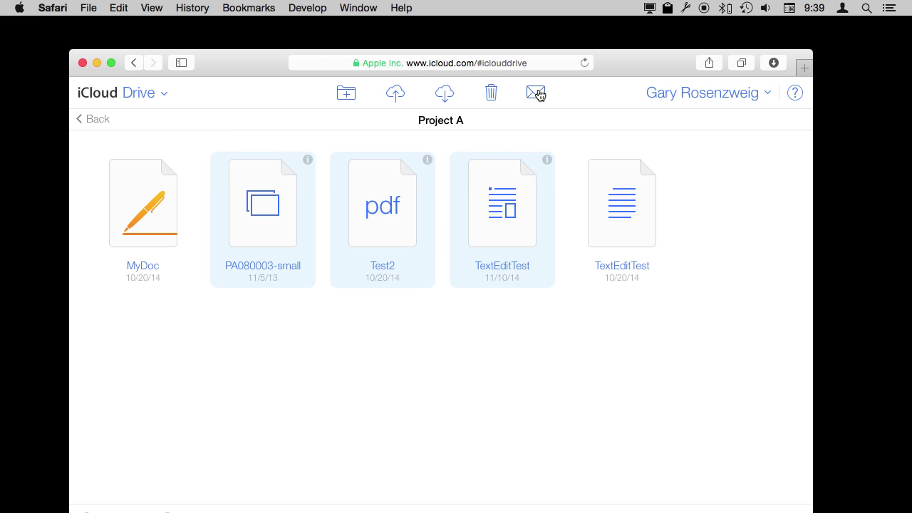
left_click(435, 313)
left_click(387, 225)
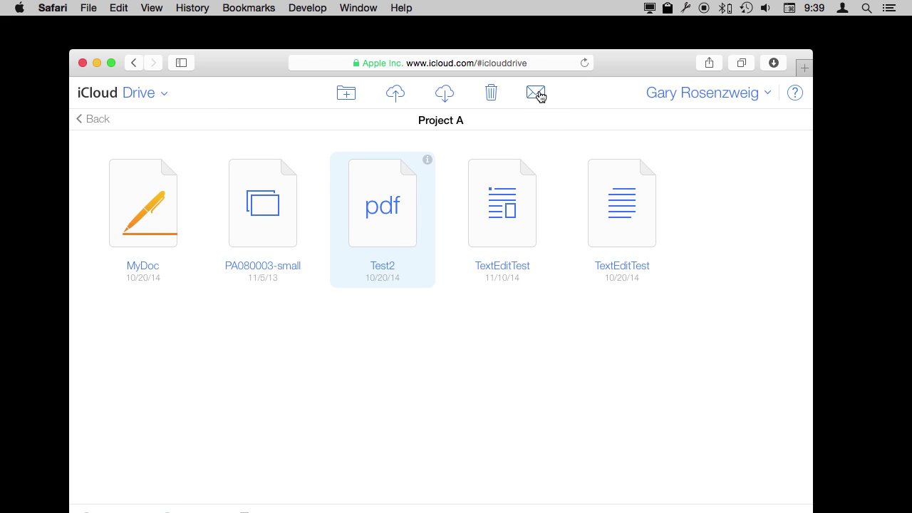
Start an iCloud Mail message with Test2.pdf (5.77 KB) attached, close it, and return to the top-level folders
left_click(535, 94)
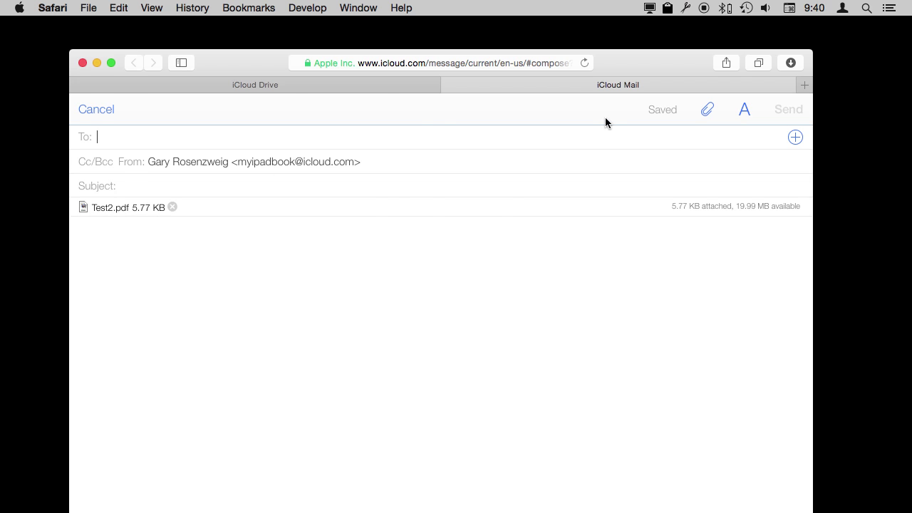
key("super+w")
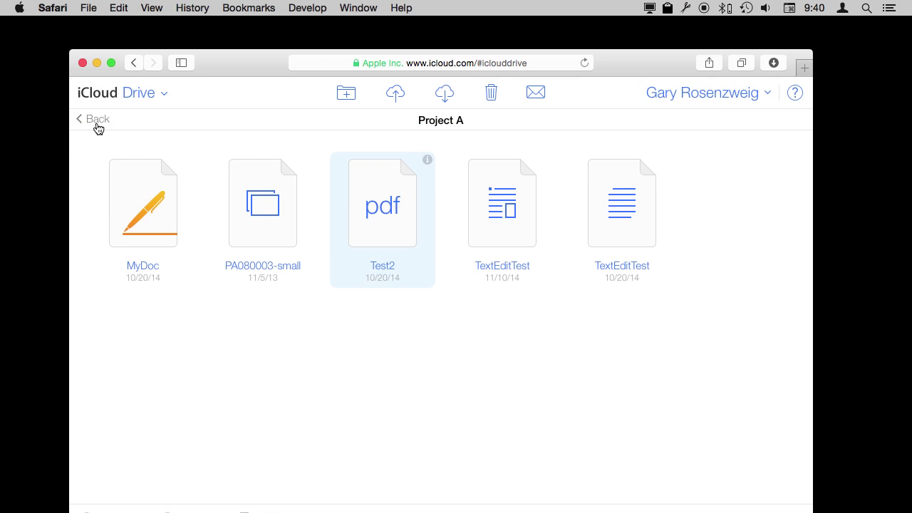
left_click(98, 122)
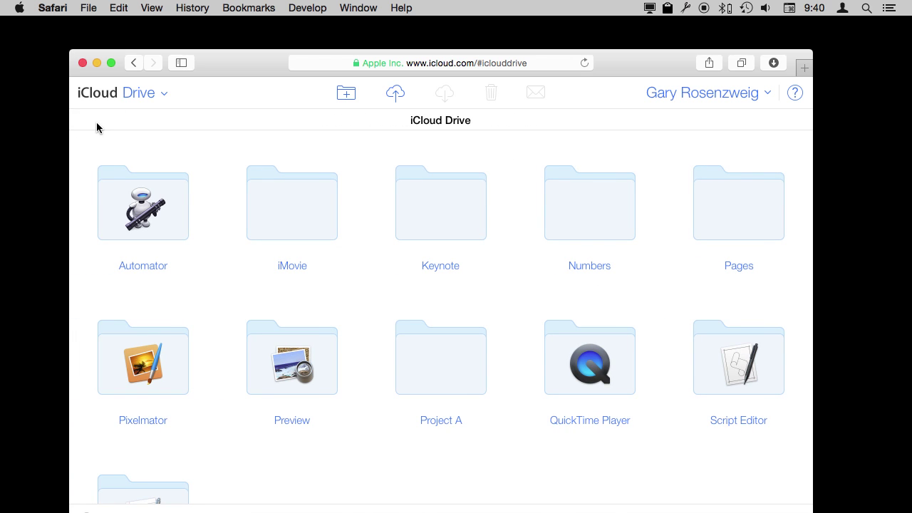